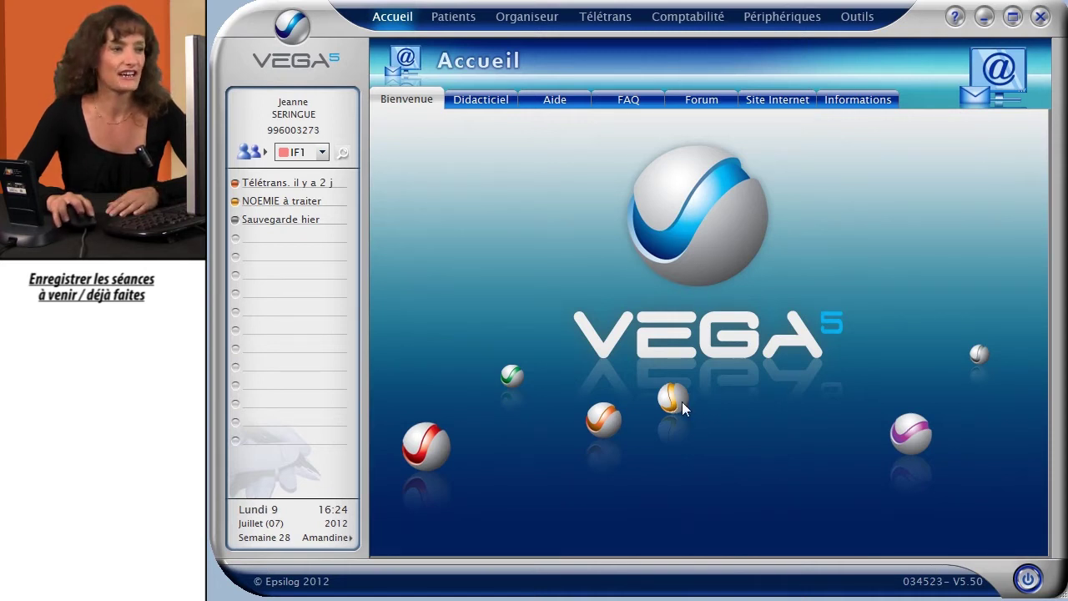
- Open the sessions list for the patient whose current treatment was prescribed on 25/06/2012
click(452, 19)
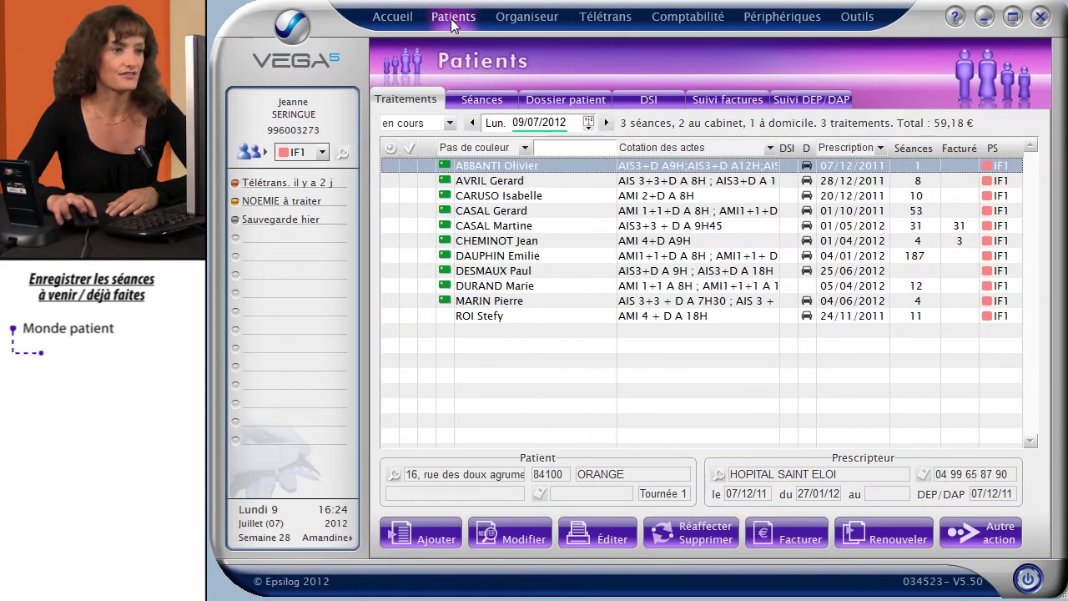
click(416, 98)
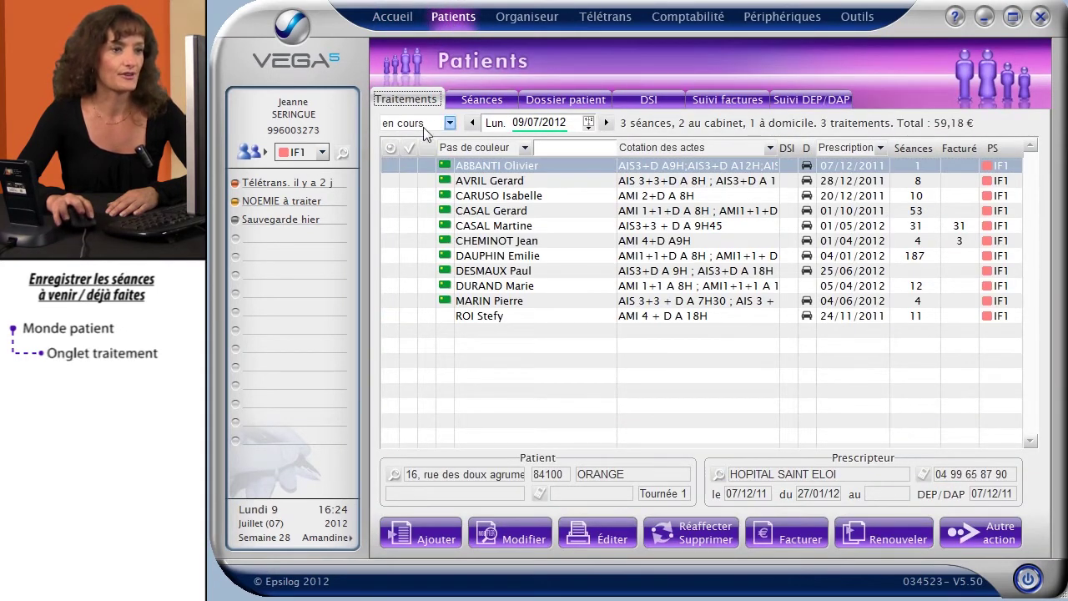
click(503, 274)
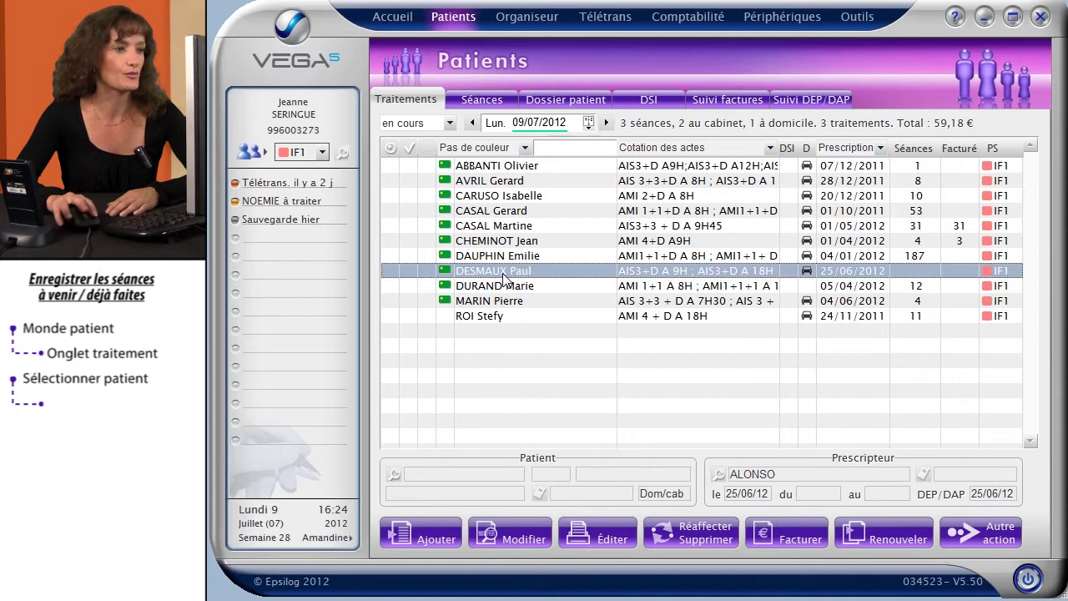
click(493, 101)
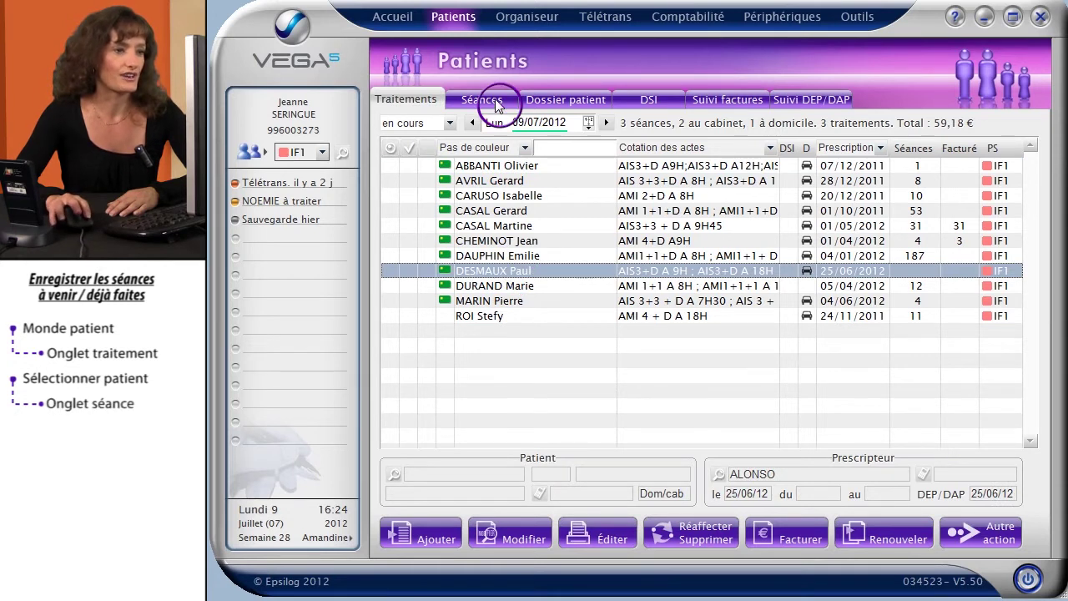
- Start planning sessions and accept the AIS3+D acts at 9H and 18H to proceed to date selection
click(439, 515)
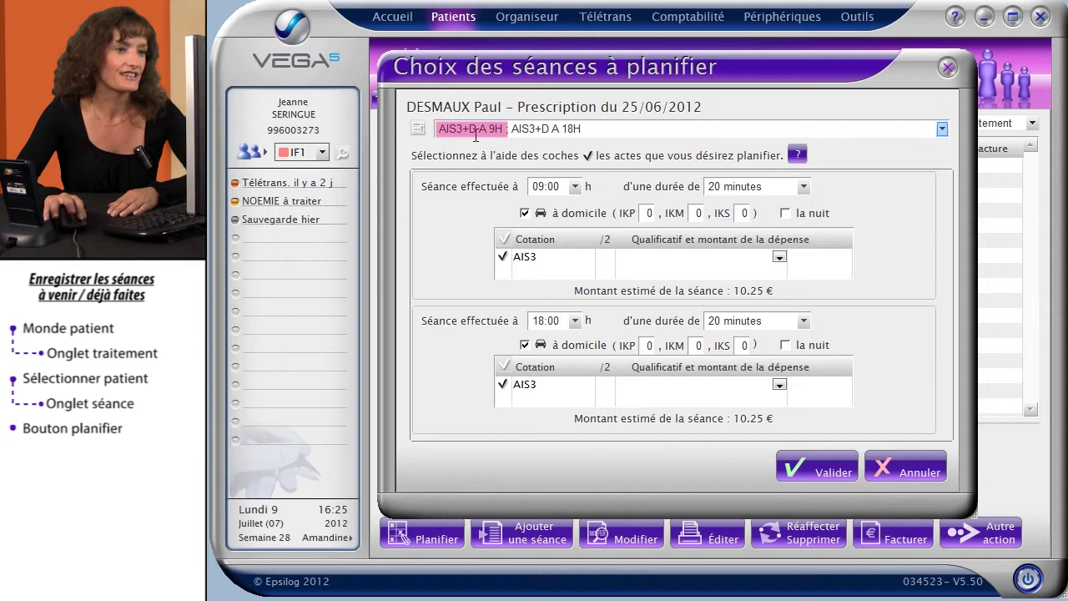
drag(498, 135, 587, 135)
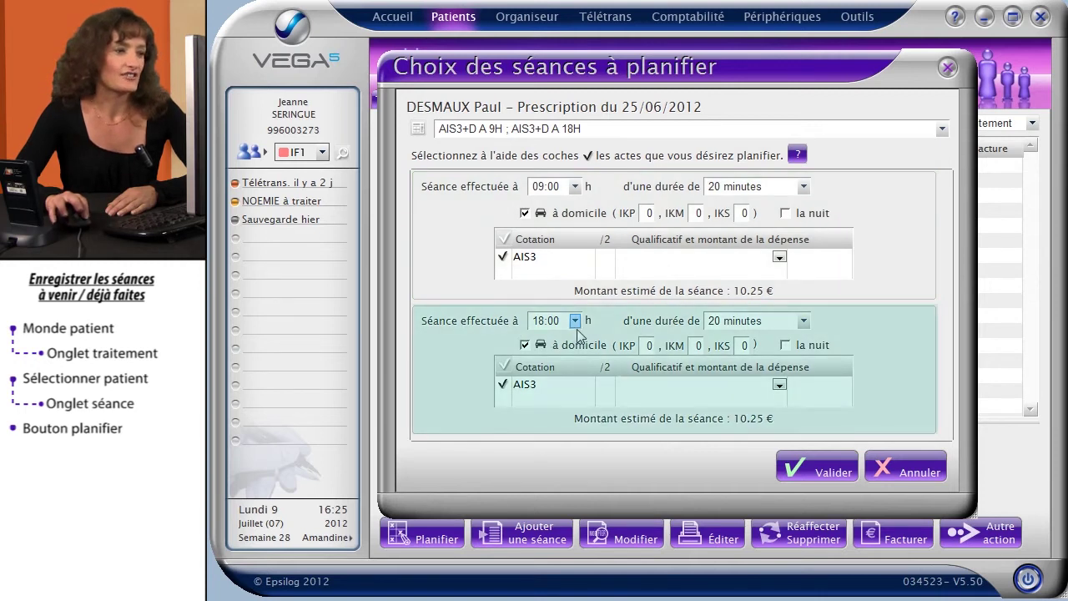
click(814, 472)
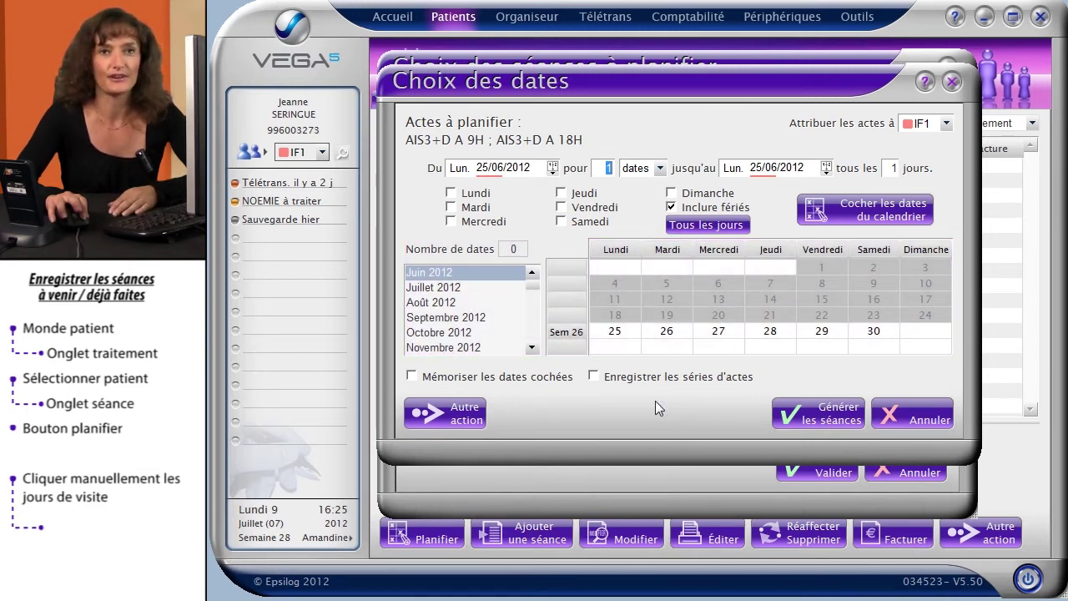
- Mark each day from 25 to 30 June 2012 as a visit date in the planning calendar
click(615, 332)
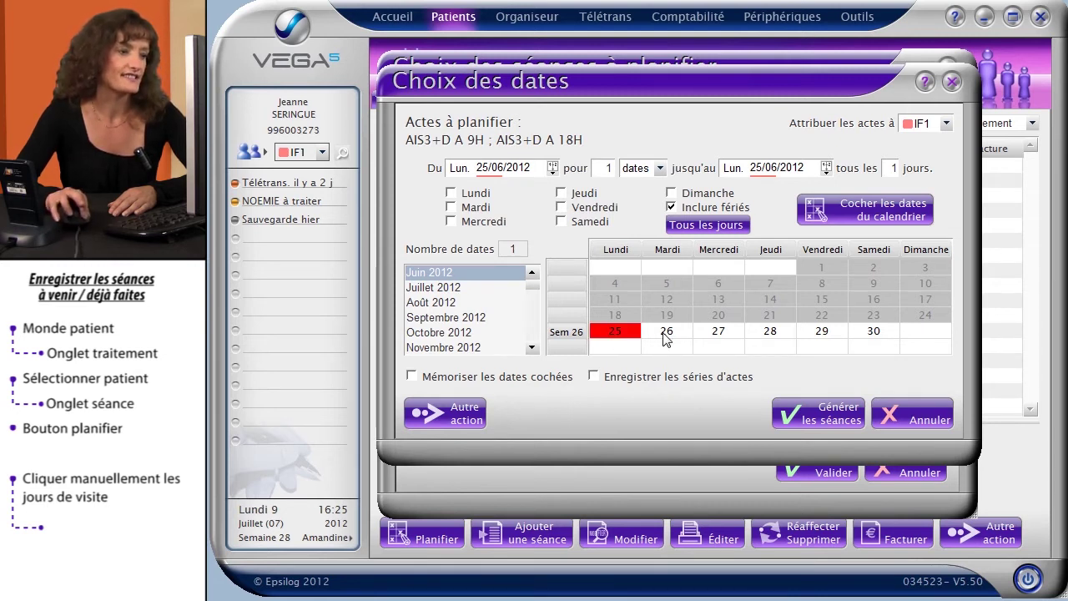
click(666, 338)
click(717, 338)
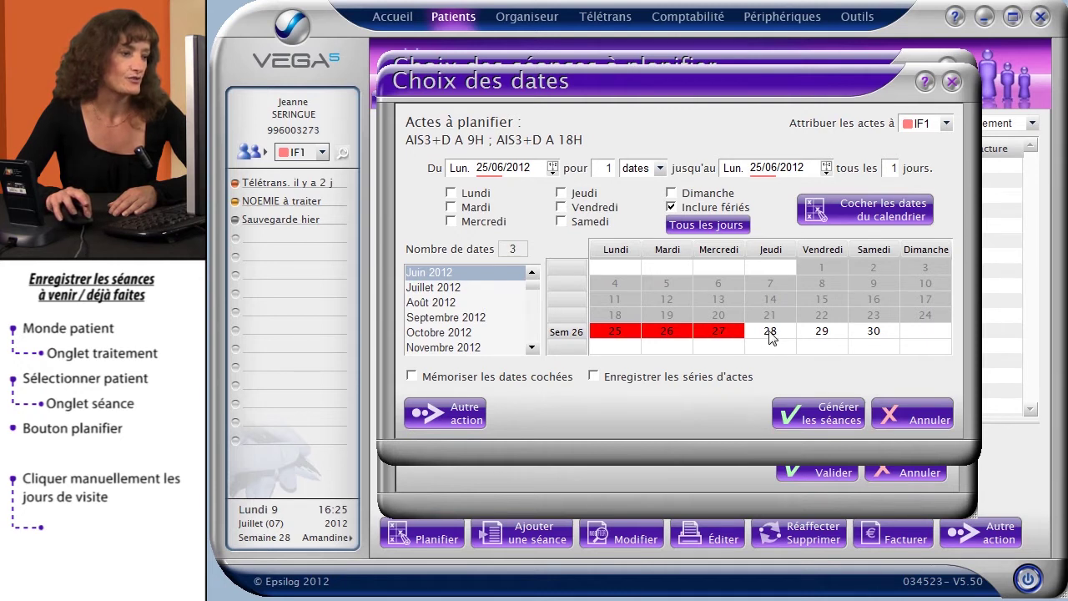
click(769, 334)
click(822, 337)
click(864, 338)
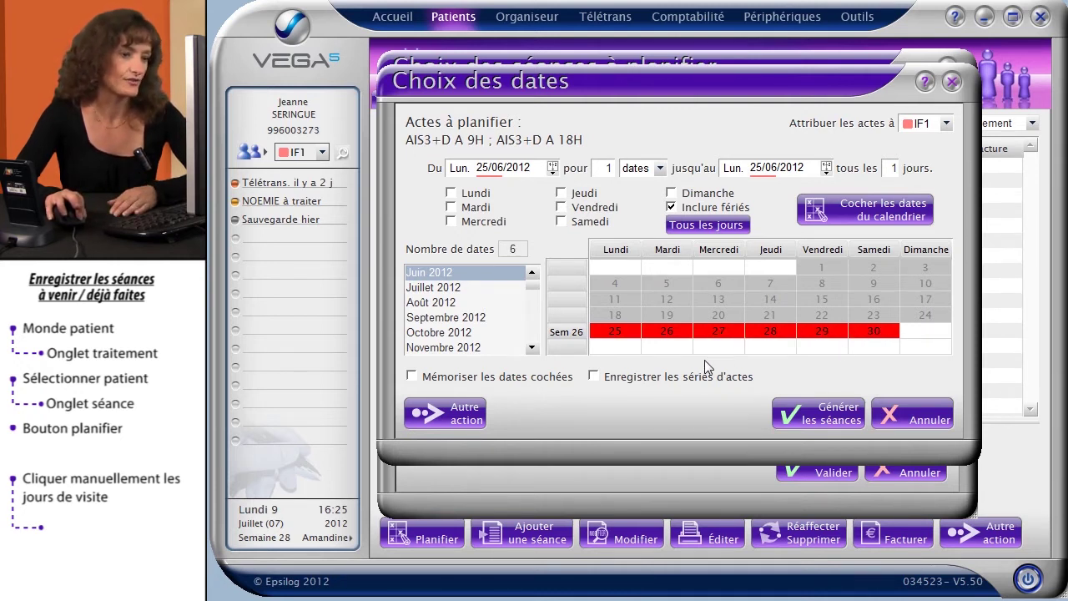
- Mark each day from 6 to 10 July 2012 as a visit date in the planning calendar
click(439, 289)
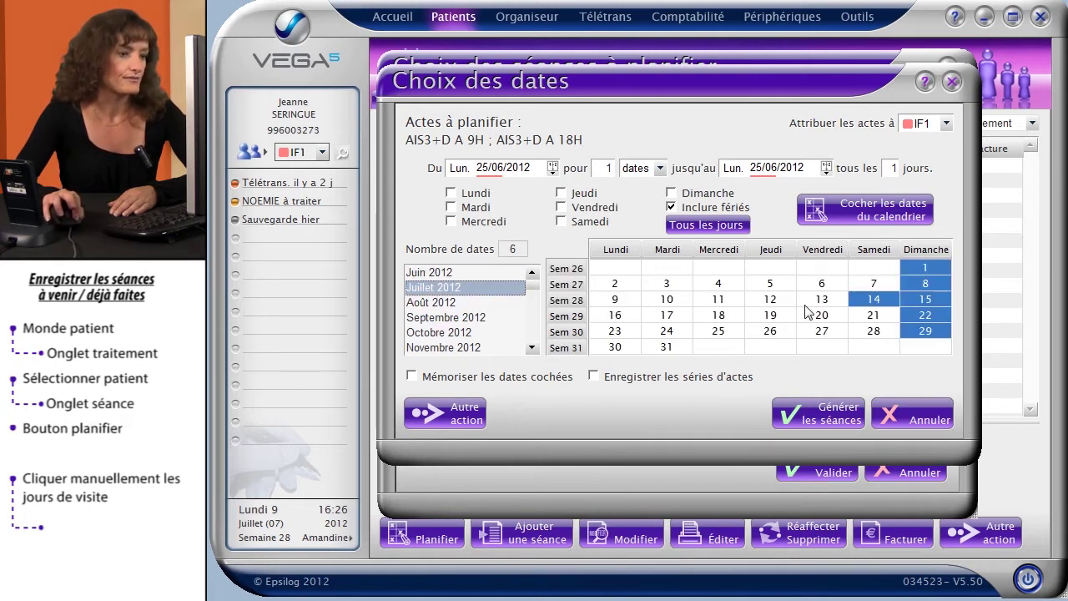
click(823, 288)
click(873, 286)
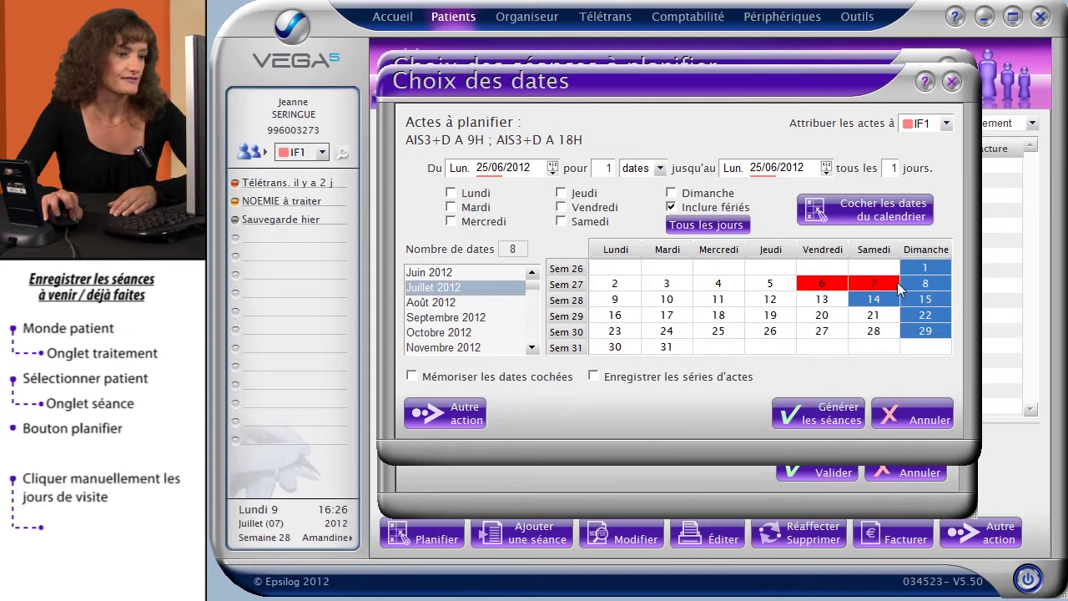
click(923, 285)
click(613, 301)
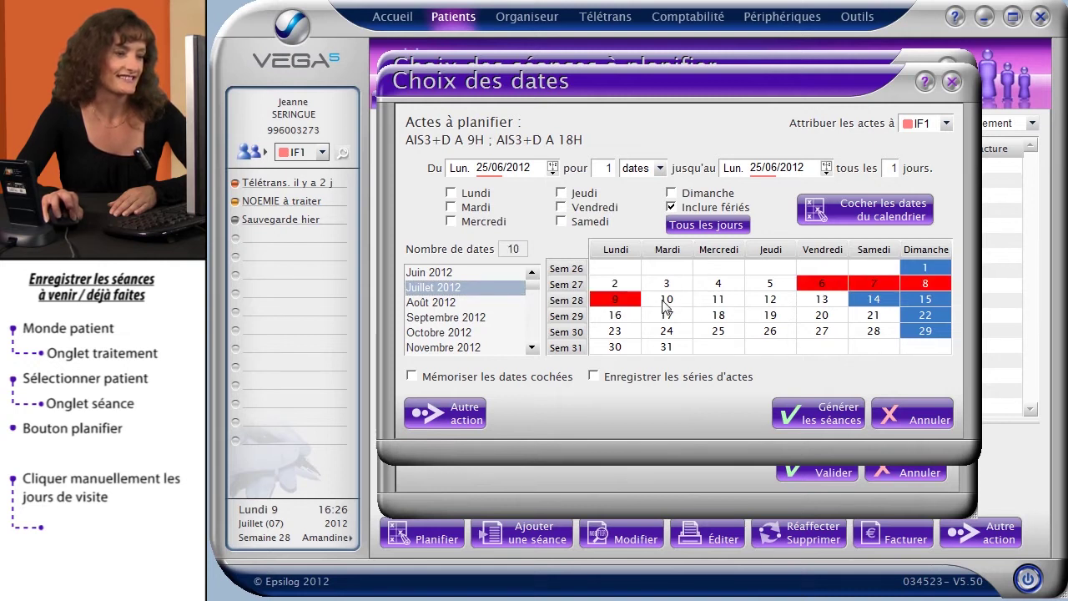
click(667, 302)
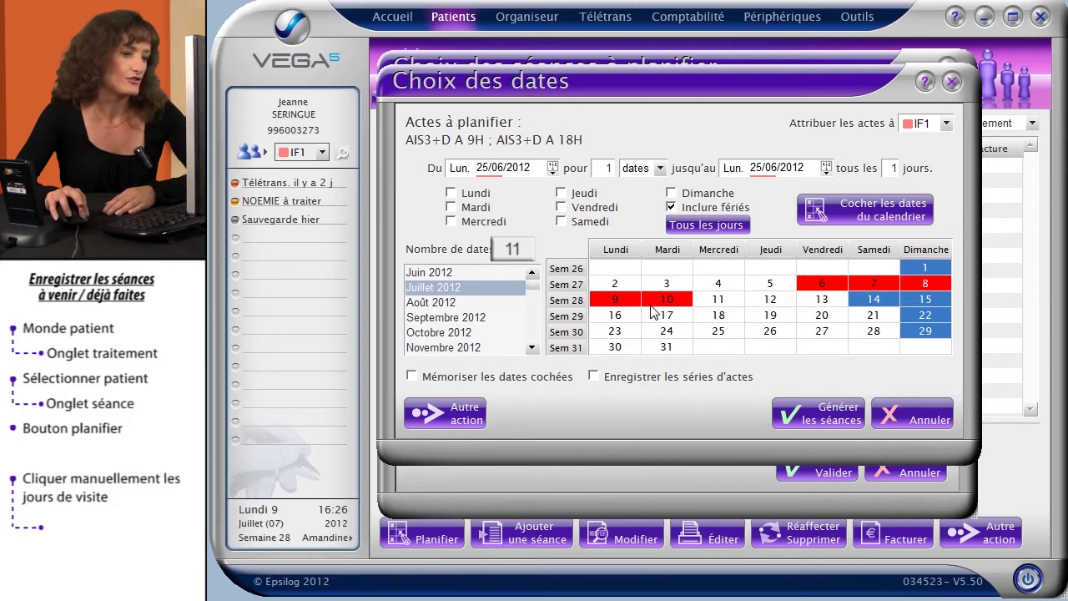
click(672, 299)
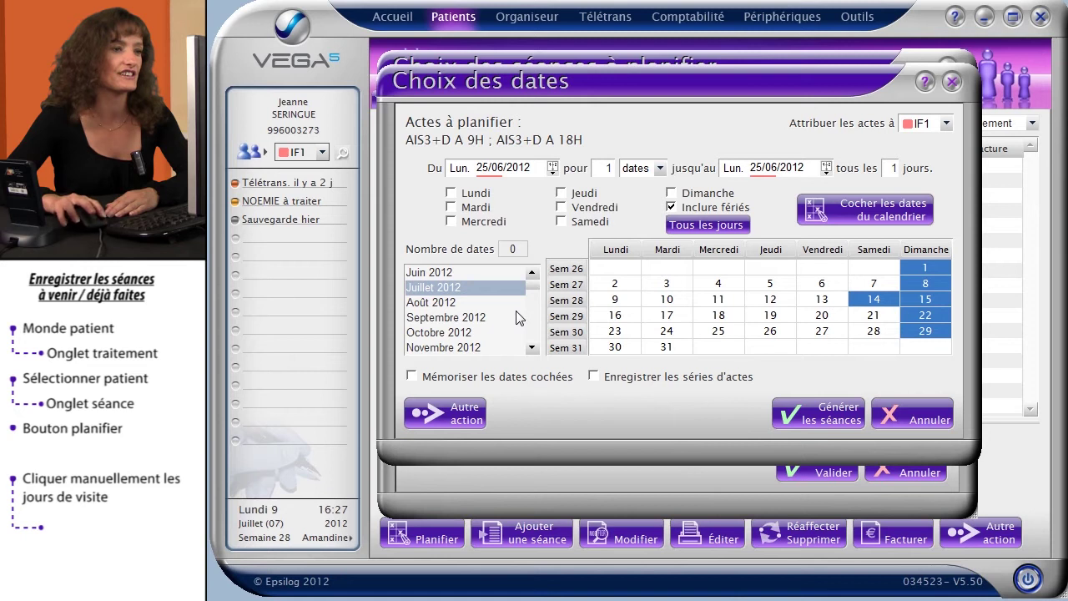
- Try to mark all Tuesdays and Thursdays of August 2012 as visit dates using whole weekdays
click(435, 303)
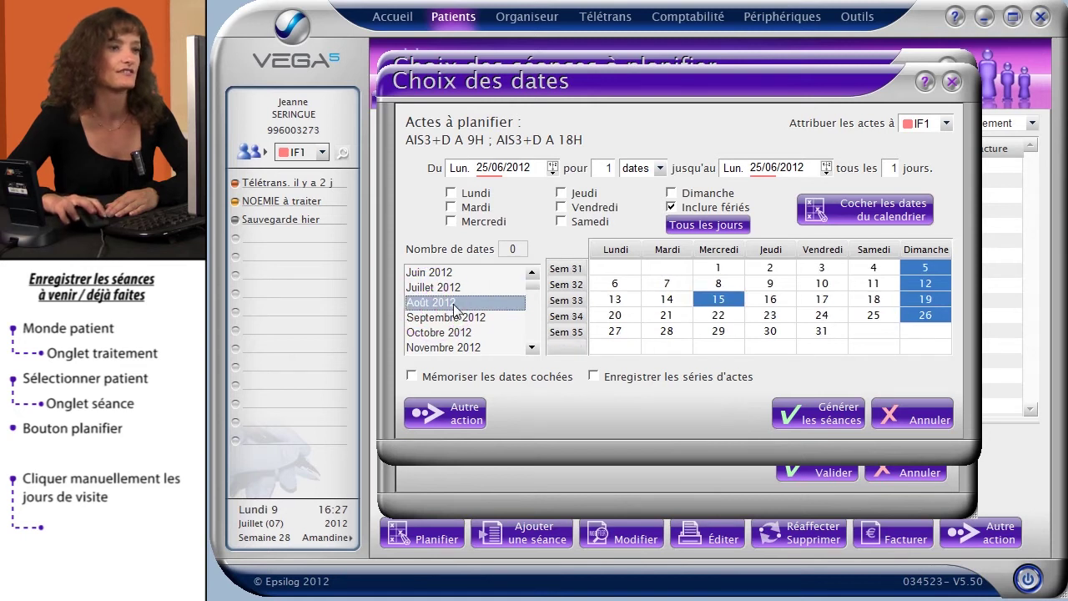
click(671, 256)
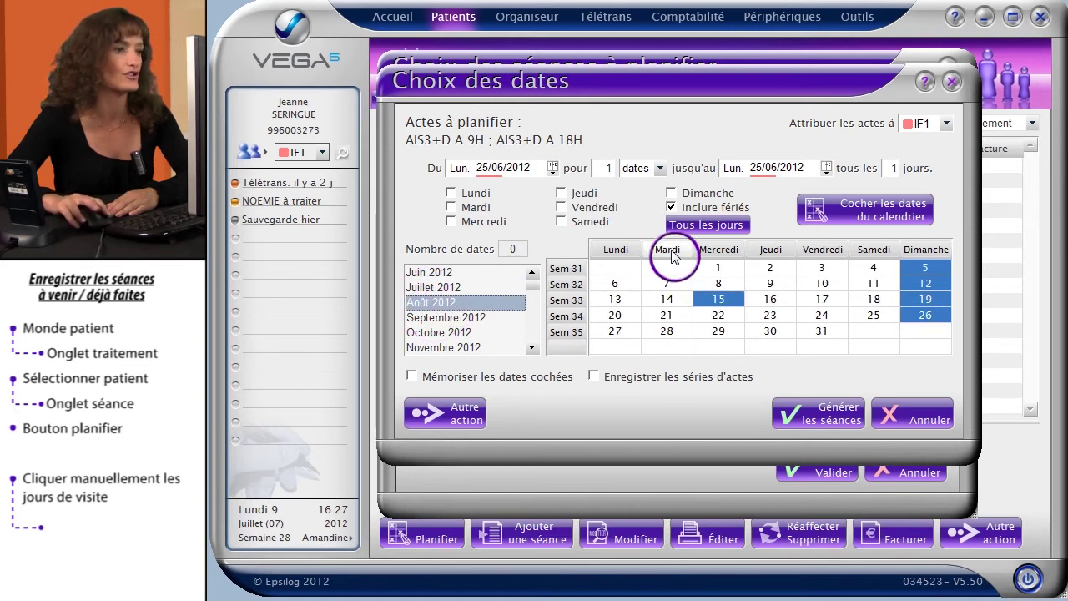
click(769, 255)
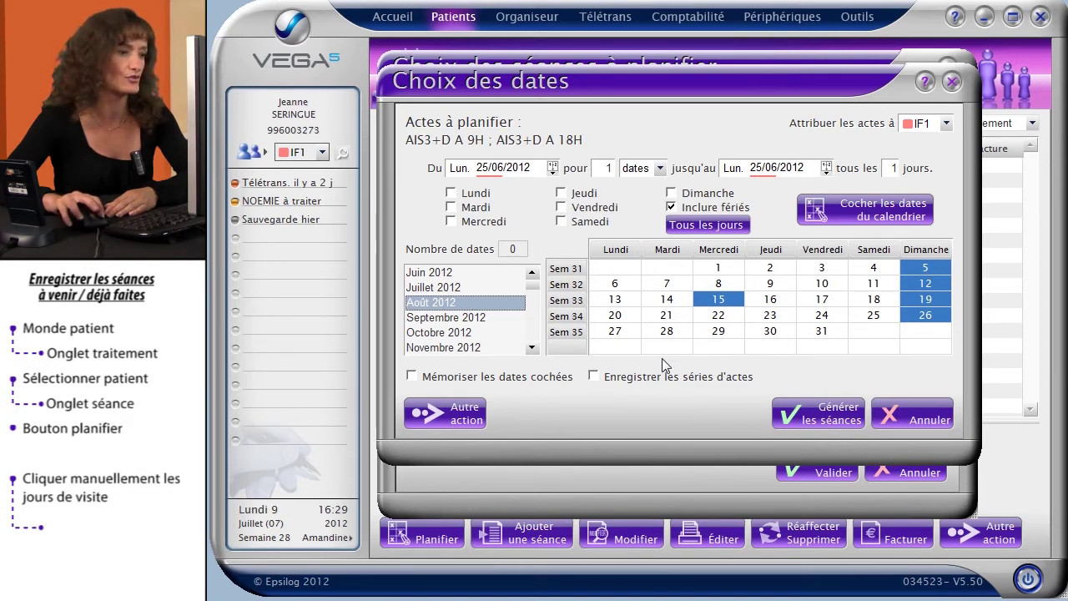
- Mark the whole of week 32 in August 2012 as visit dates and generate the sessions
click(573, 287)
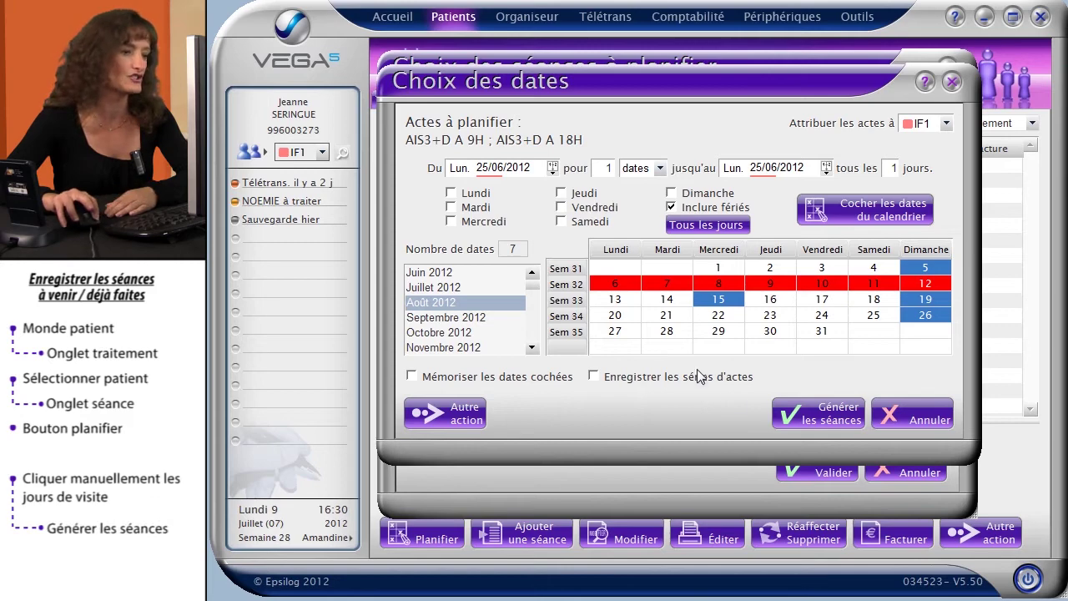
click(820, 423)
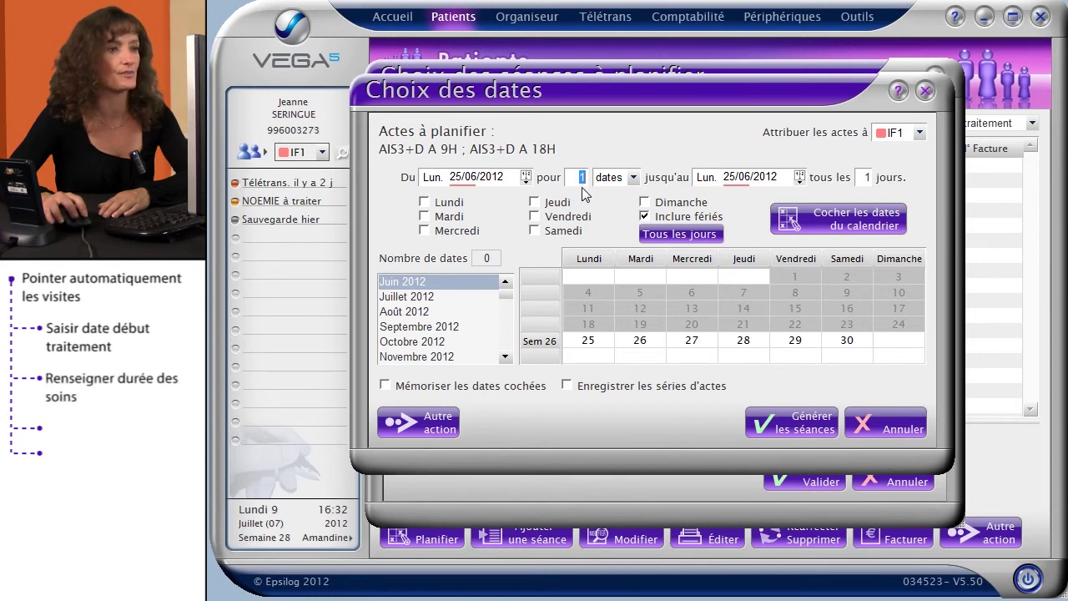
- Set the planning from 25/06/2012 to 1 month (mois), every 2 days, and mark the matching dates in the calendar
click(632, 177)
click(622, 210)
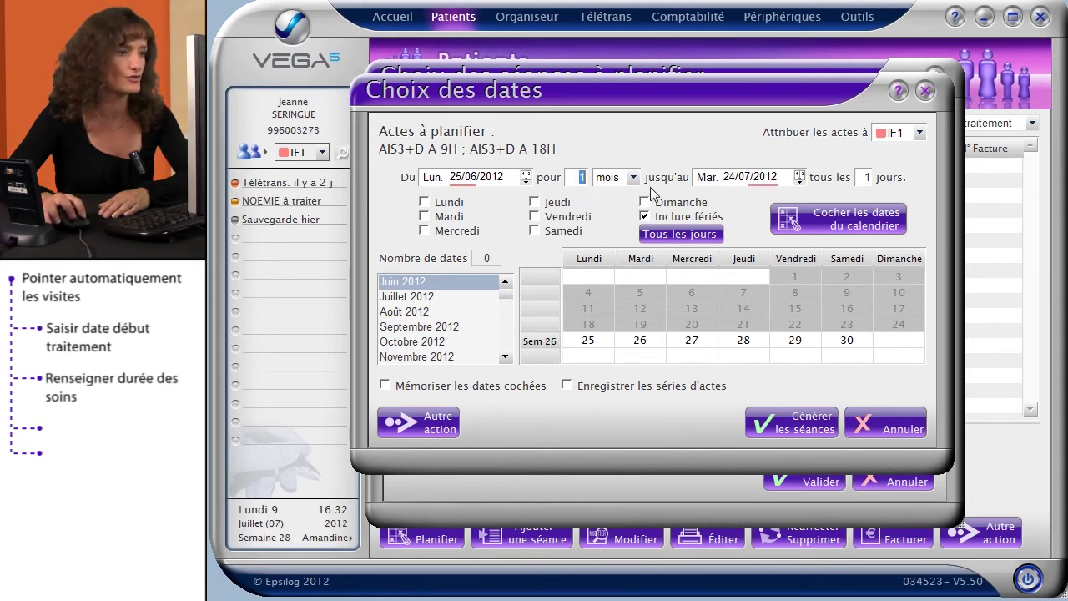
click(865, 176)
text(2)
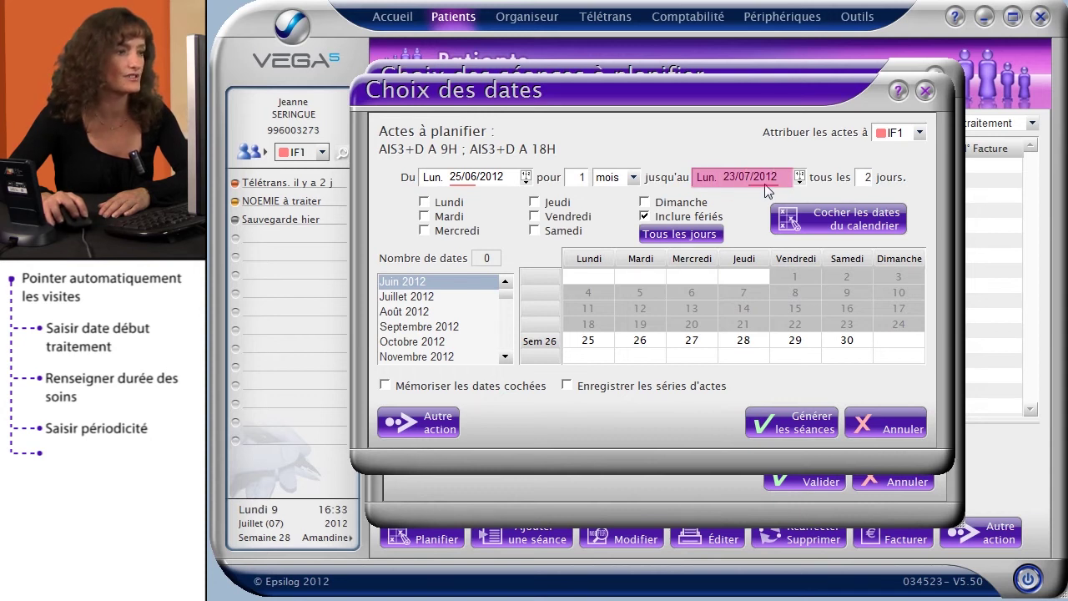
click(836, 220)
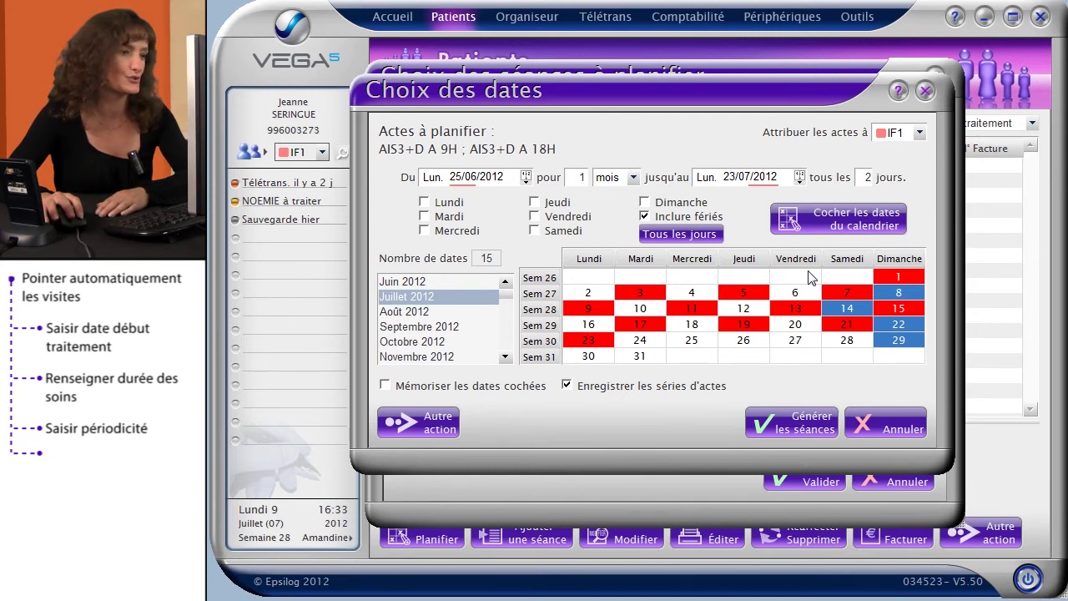
- Generate the sessions for the marked dates and return to the list of current treatments
click(802, 427)
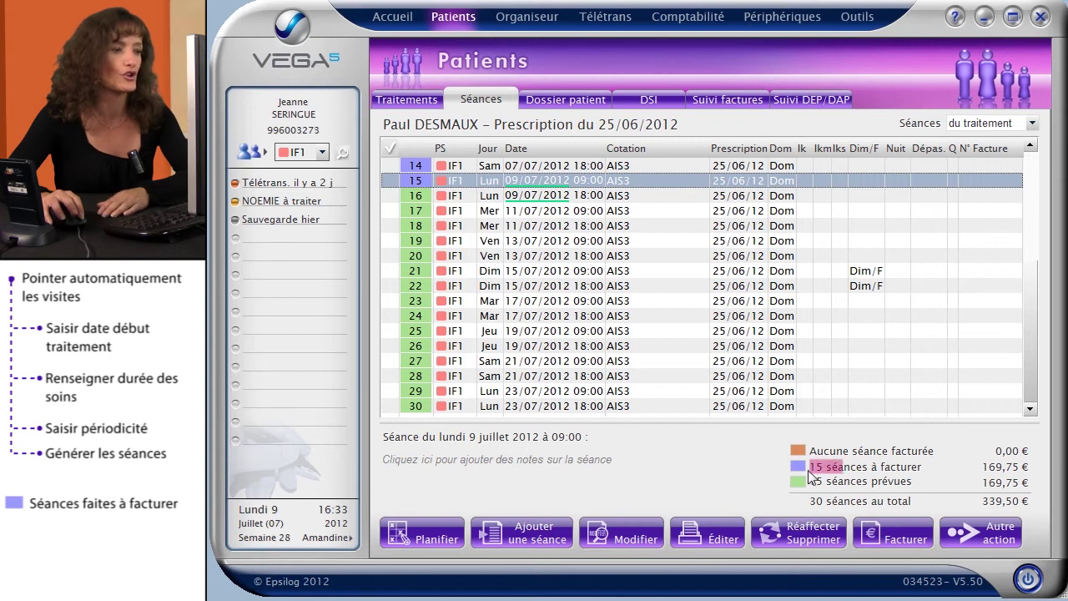
mouse_move(892, 483)
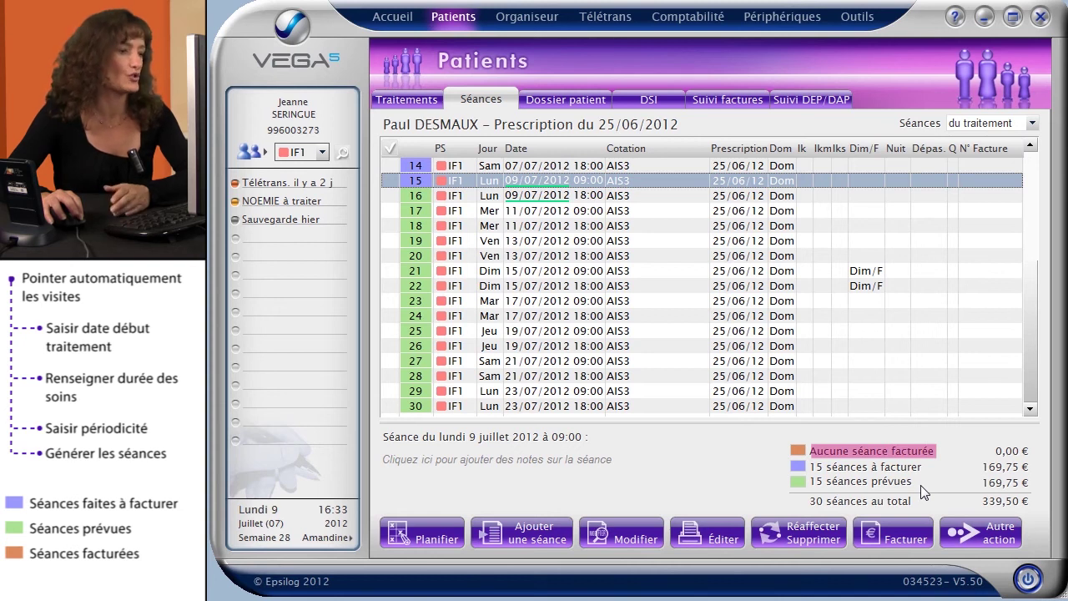
click(409, 100)
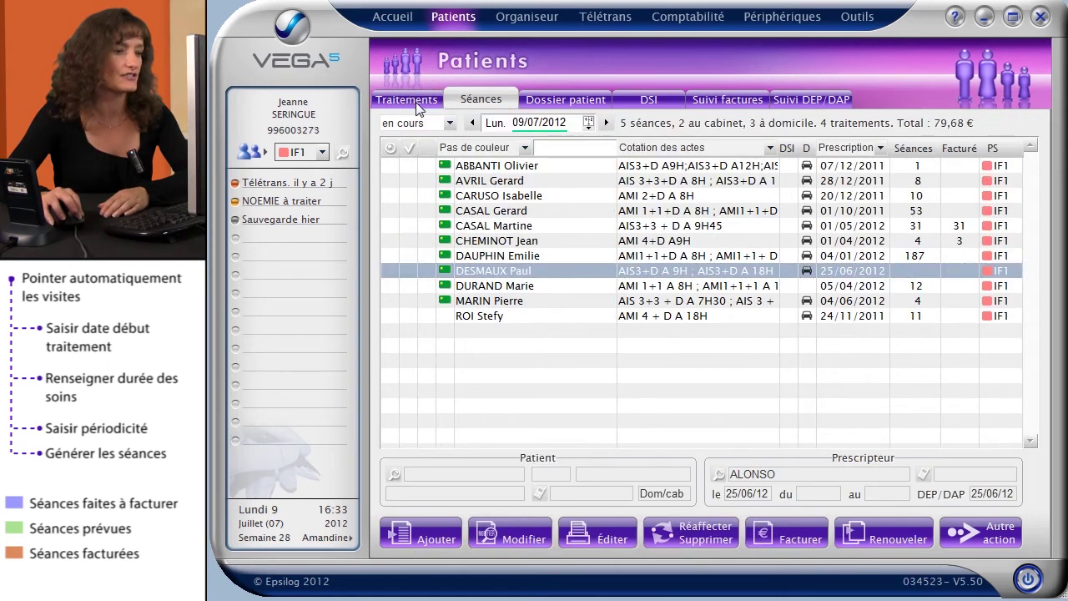